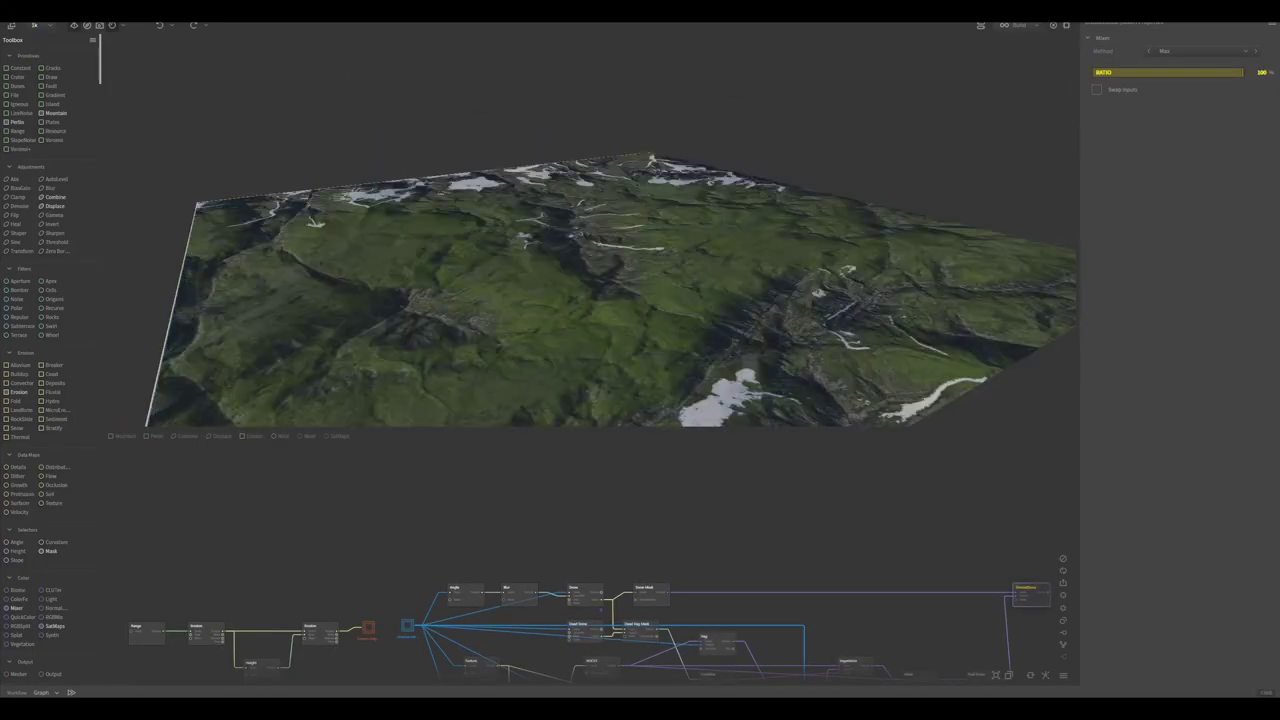
- Bring up the options menu for the Erosion node in the graph
right_click(320, 632)
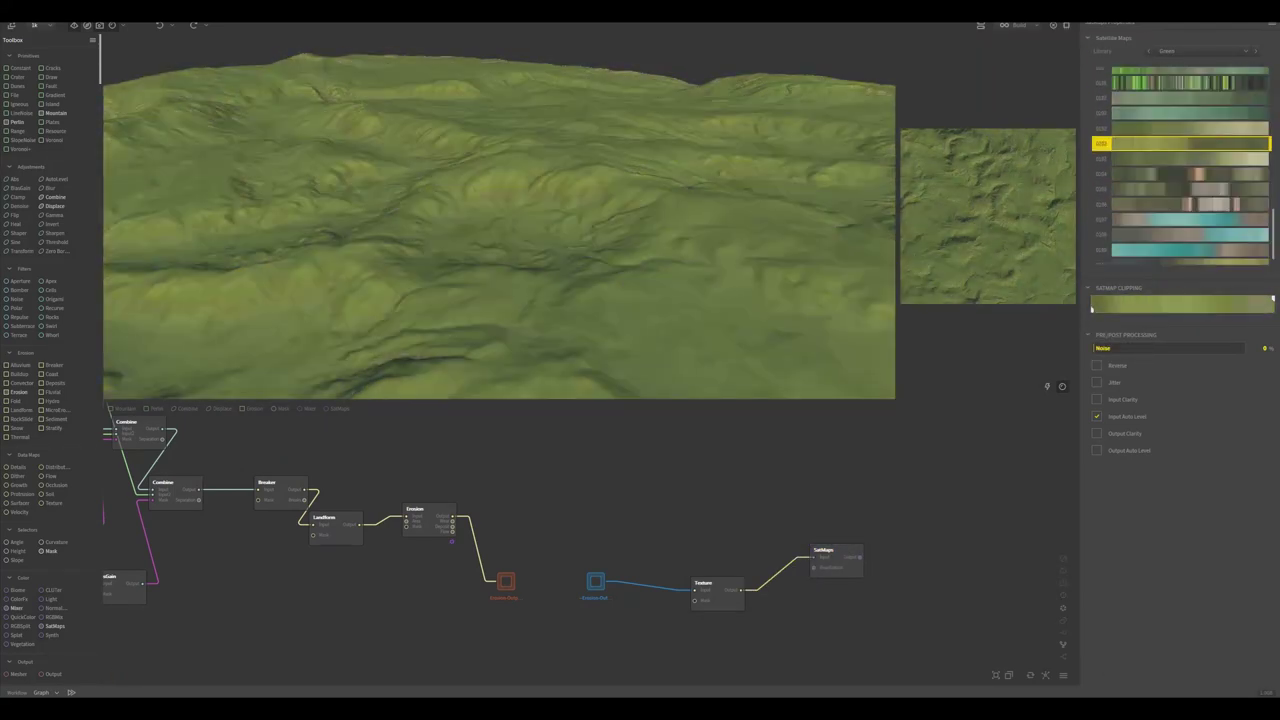
- Apply a Sandy SatMaps colour swatch and insert a ColorFx node after SatMaps
click(1180, 110)
text(colo)
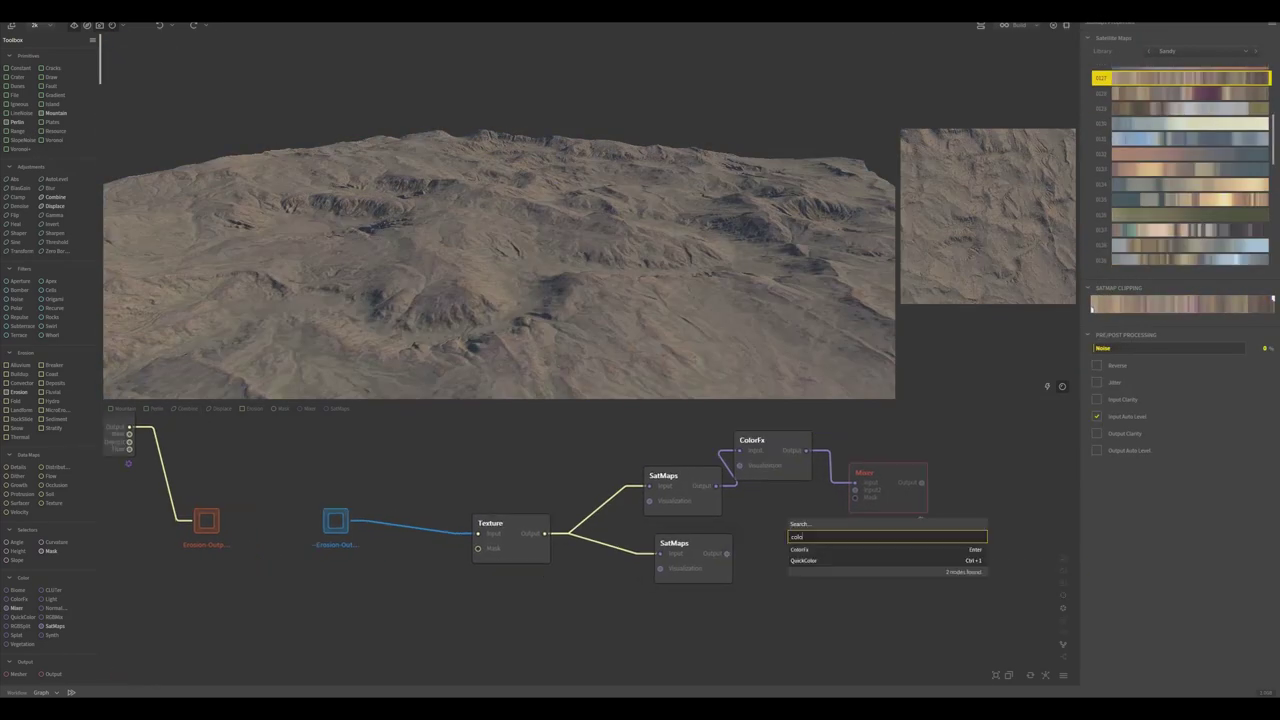
key(Return)
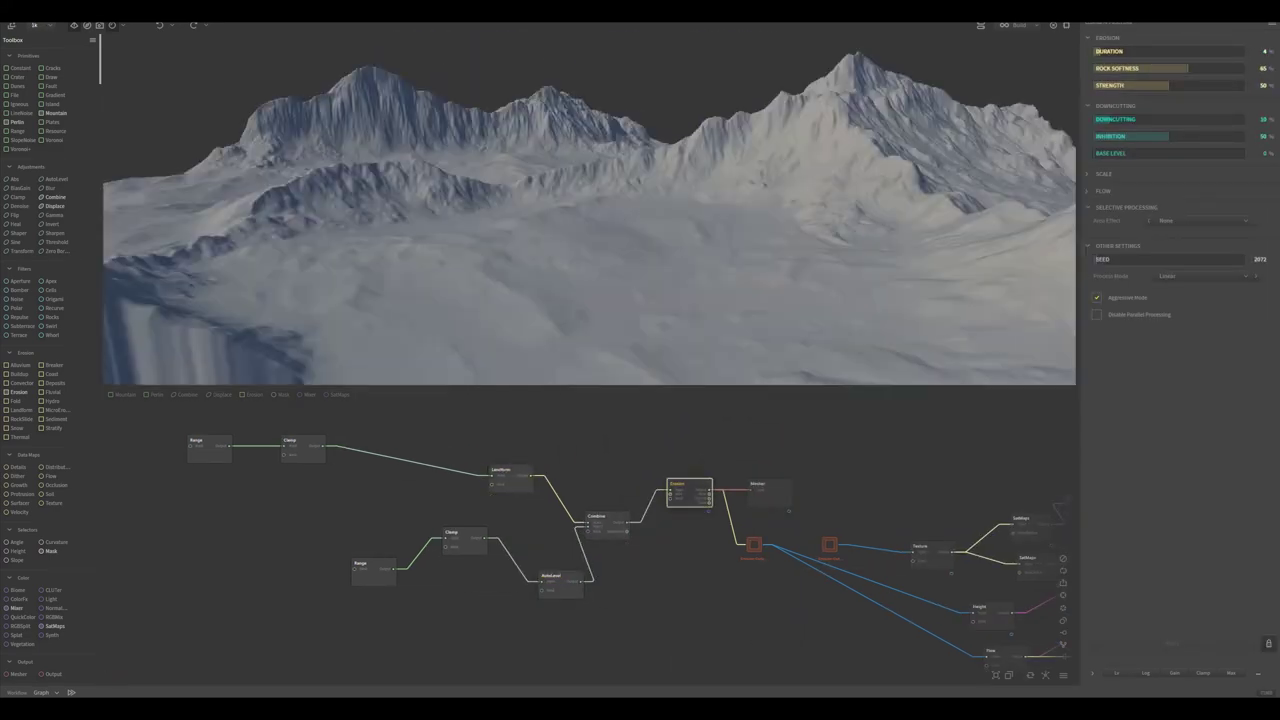
- Review the settings of the Mountain Range node and then the Erosion node
click(373, 571)
click(689, 492)
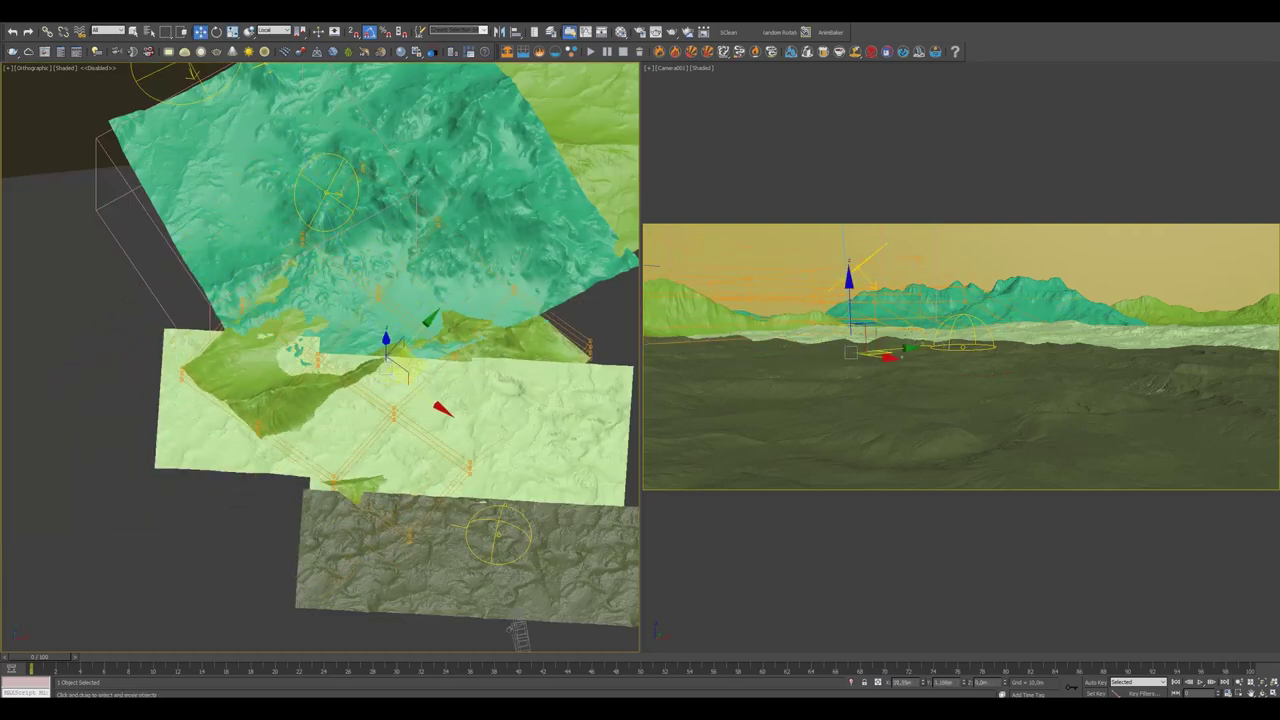
- Rotate the terrain tiles, render the full V-Ray frame, and set the TerrainA colour layer's blend mode
alt+middle_drag(320, 360, 400, 330)
key(e)
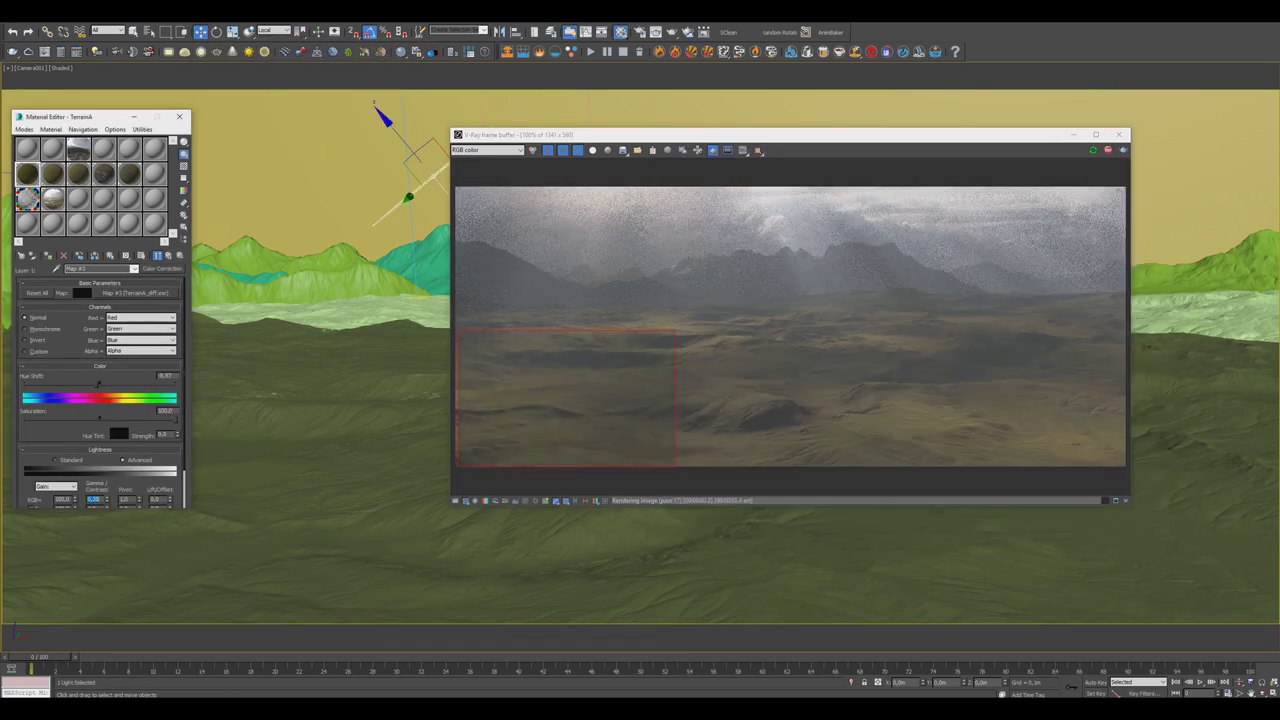
click(712, 150)
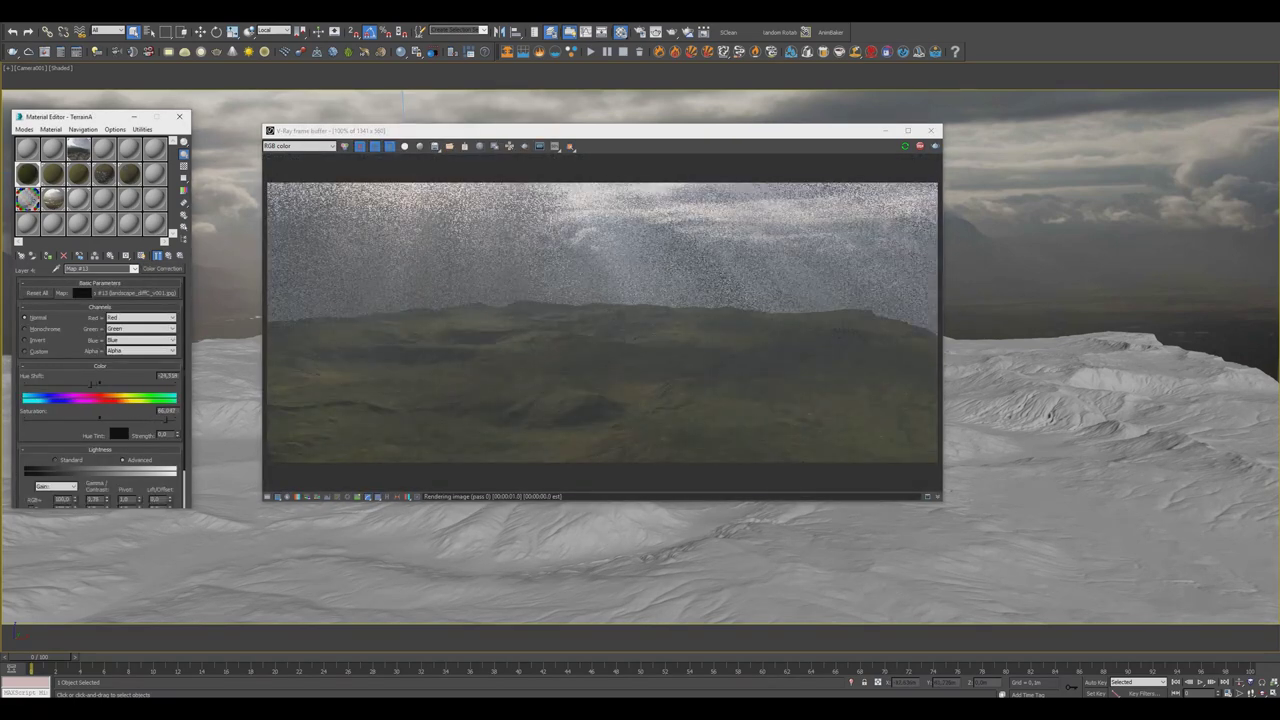
click(97, 361)
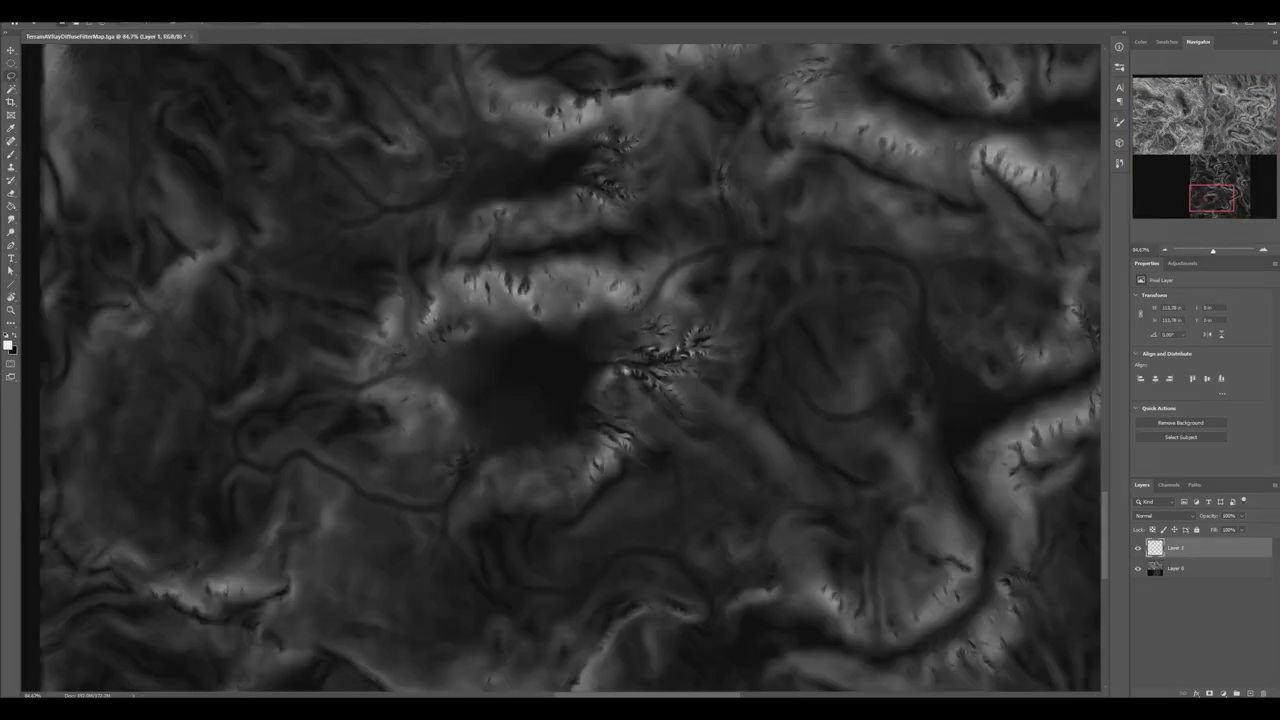
- Zoom in on the grayscale terrain map's details for painting on Layer 1
alt+scroll(590, 380, up, 5)
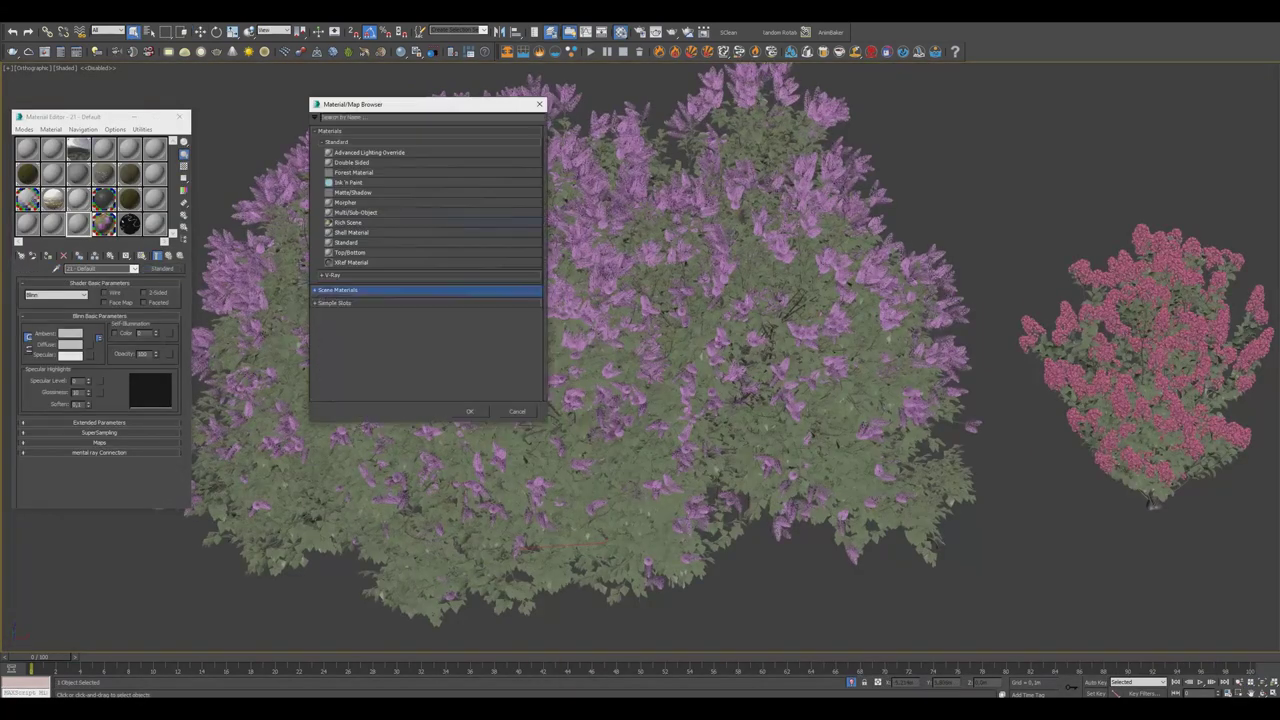
- Create a new VRayMtl named Tree in an empty Material Editor slot
double_click(428, 288)
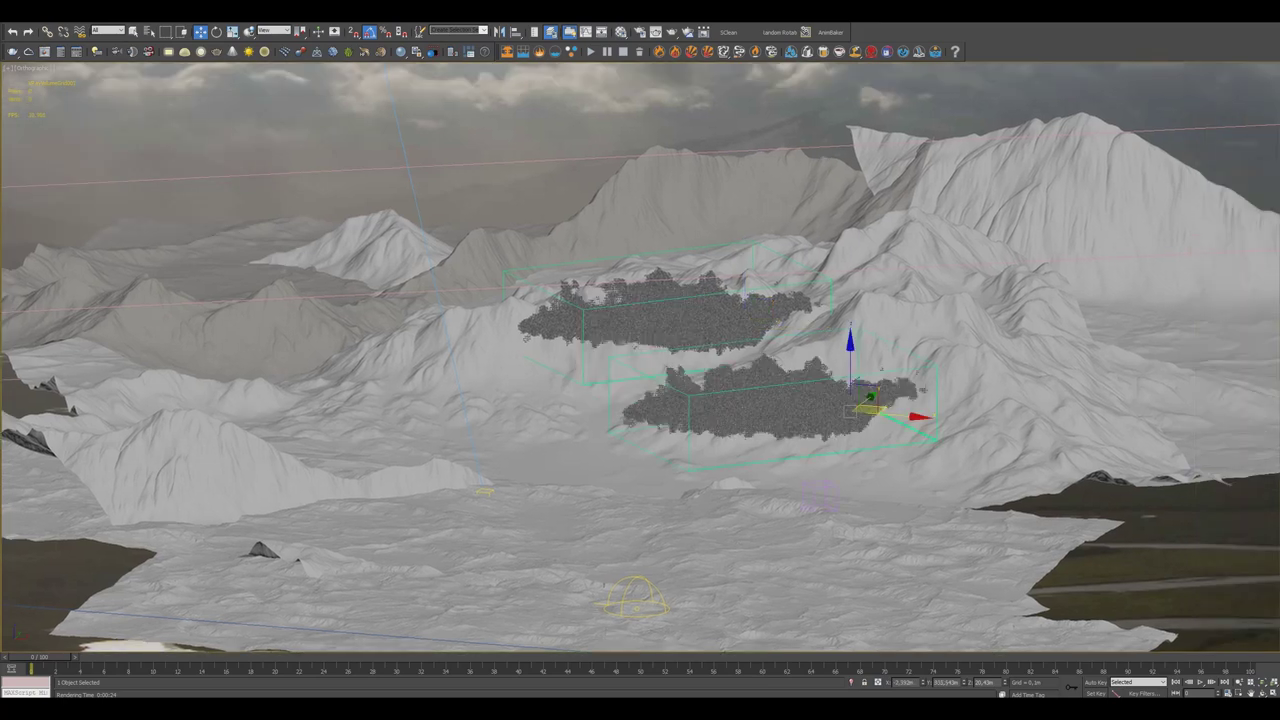
- Render the vegetation-scattered terrain view with V-Ray using Shift+Q
key(shift+q)
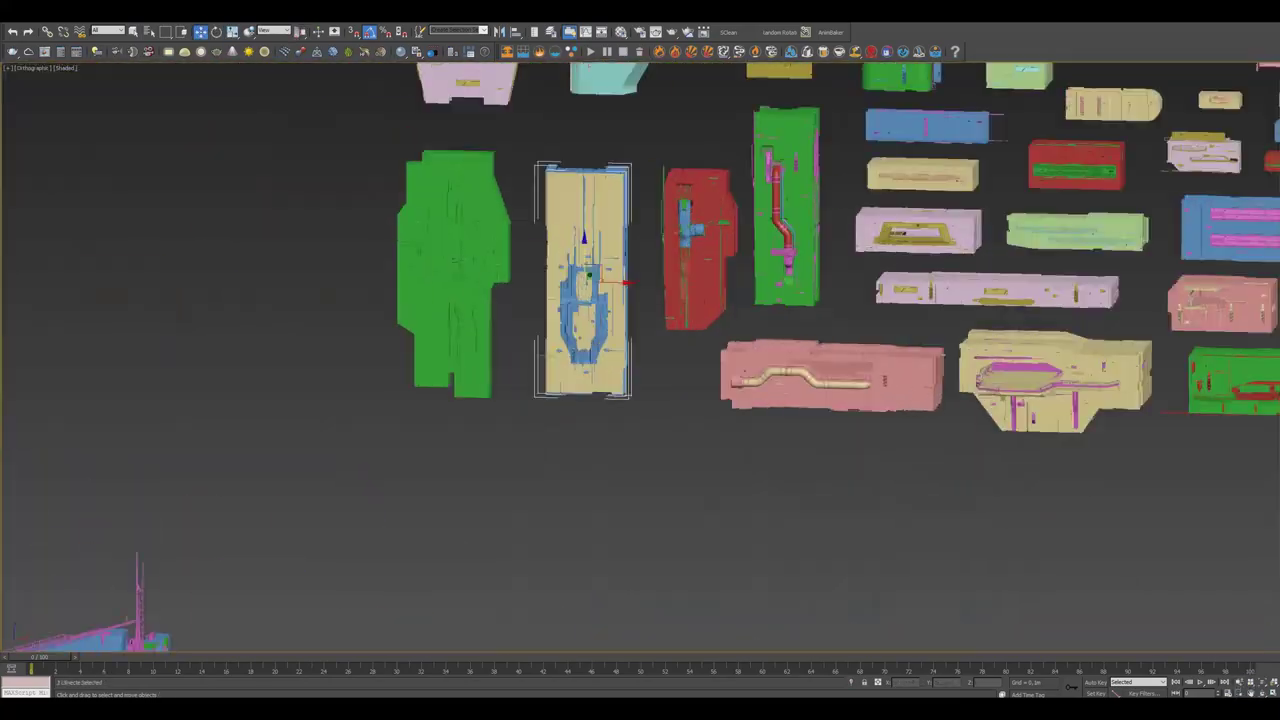
- Frame the viewport on the selected red panel module with Z
key(z)
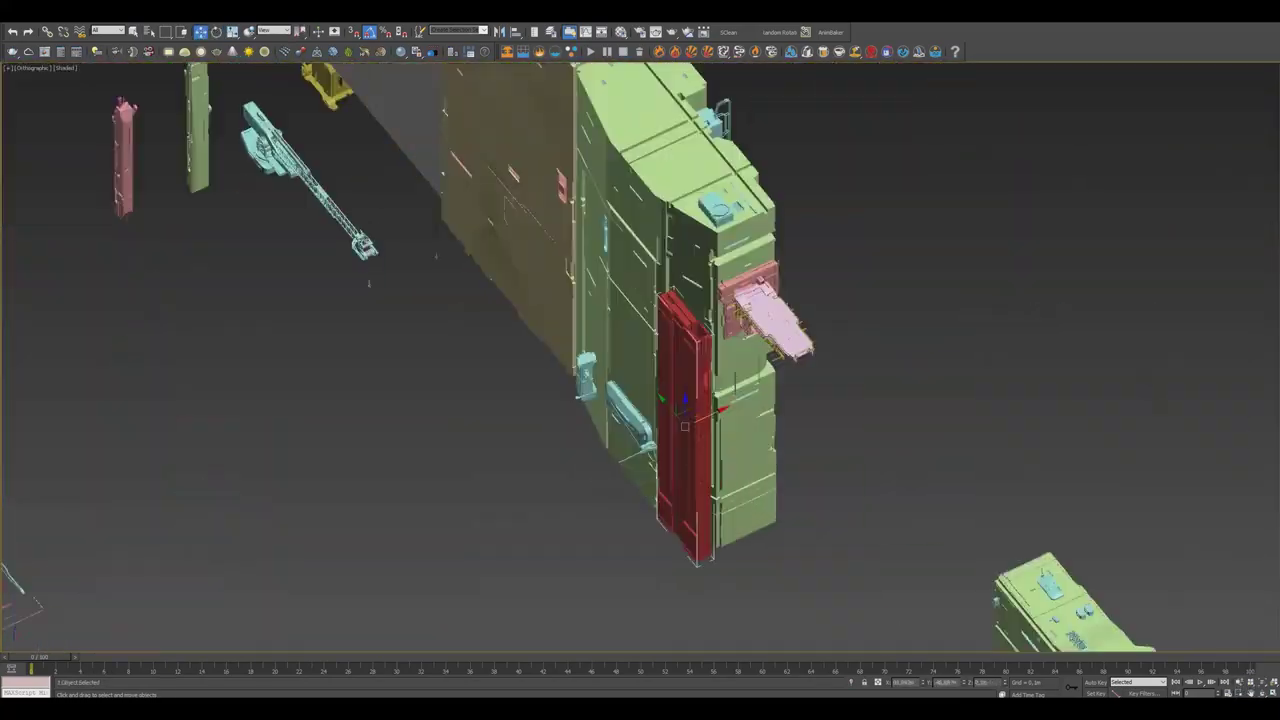